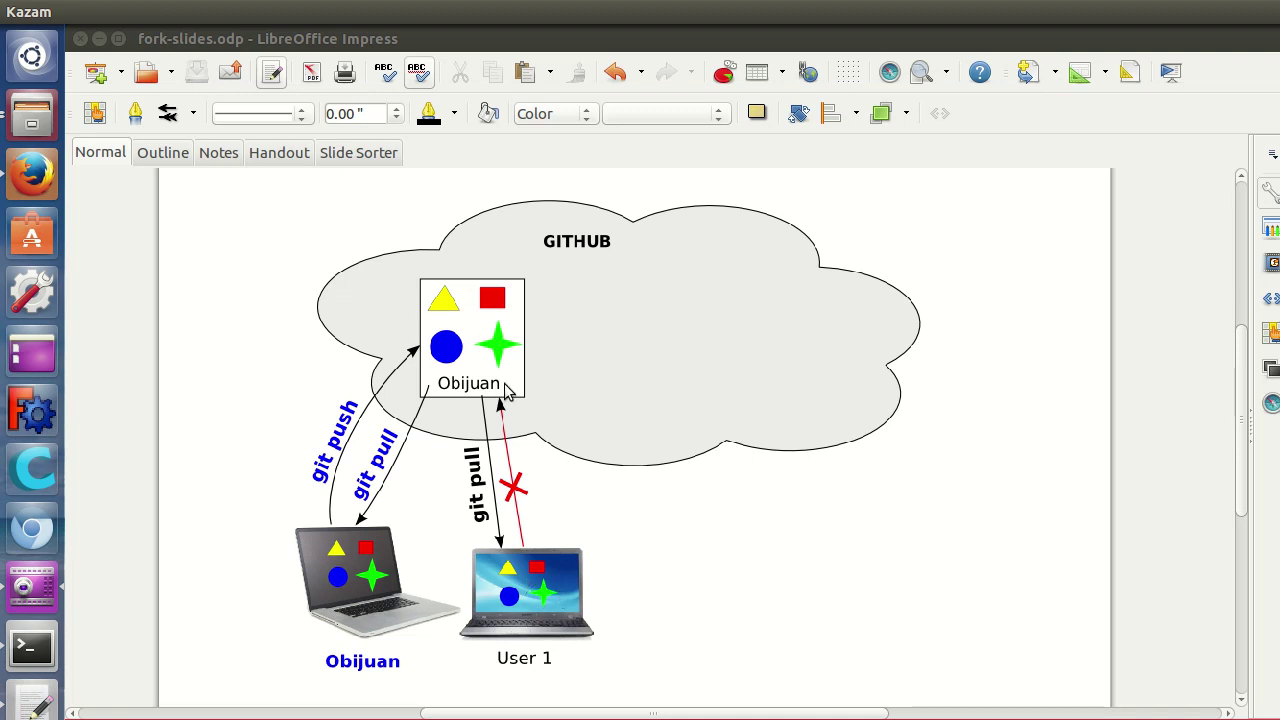
Focus the fork-slides.odp presentation showing the GitHub cloud diagram with push and pull arrows.
{"action": "left_click", "coordinate": [1018, 544]}
Advance to the slide where a FORK arrow copies the repository to a second user's copy.
{"action": "key", "text": "Page_Down"}
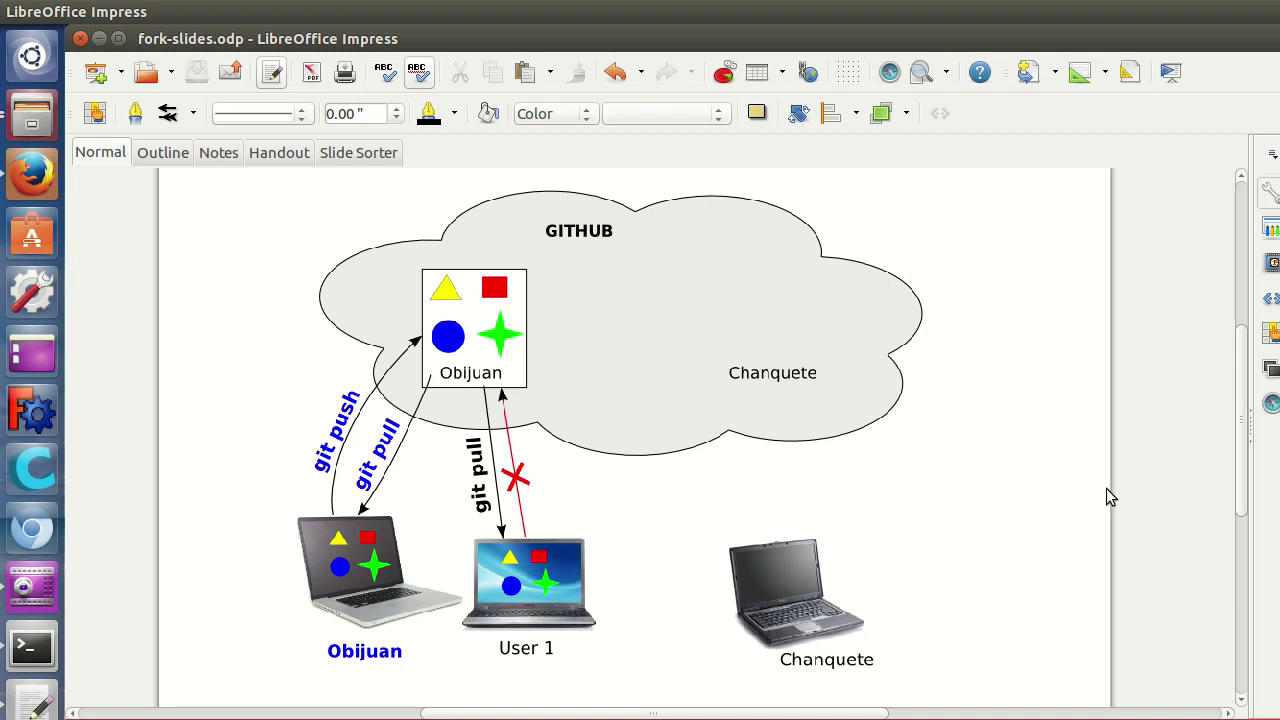
{"action": "scroll", "coordinate": [1073, 497], "scroll_direction": "down", "scroll_amount": 1}
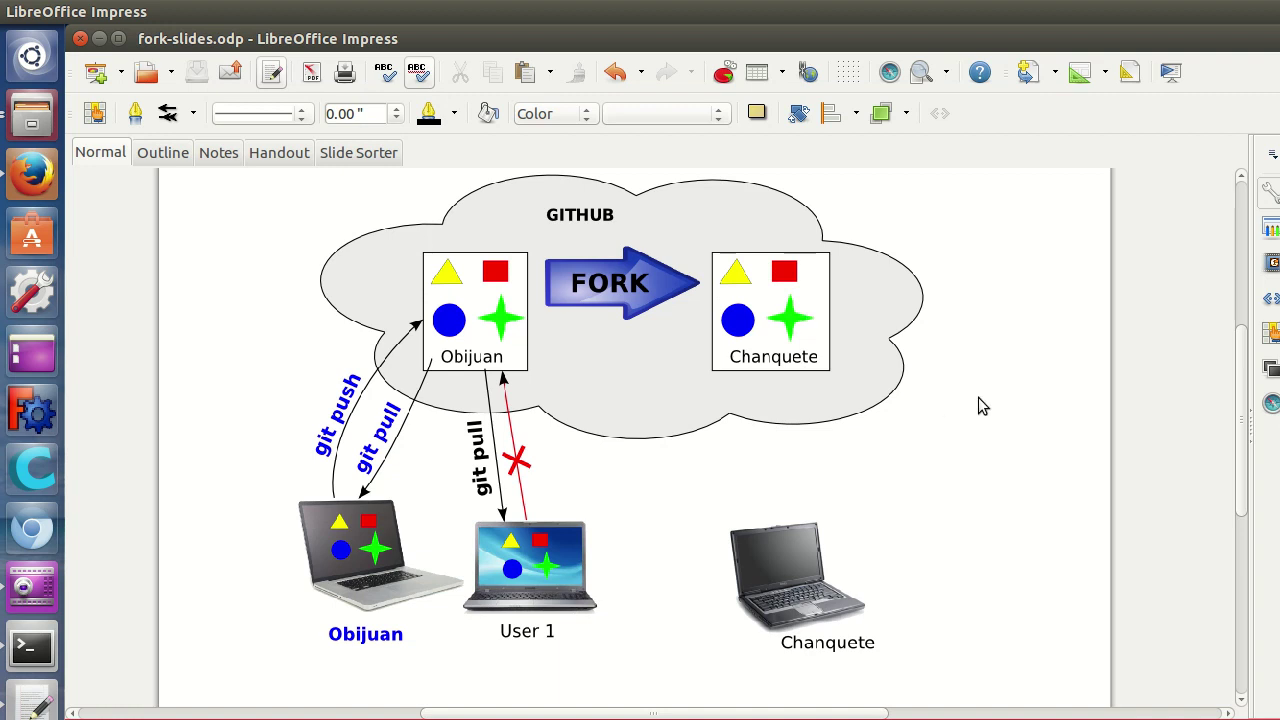
Step through the git clone, push/pull and Pull request slides, then bring Firefox's GitHub dashboard forward.
{"action": "key", "text": "Page_Down"}
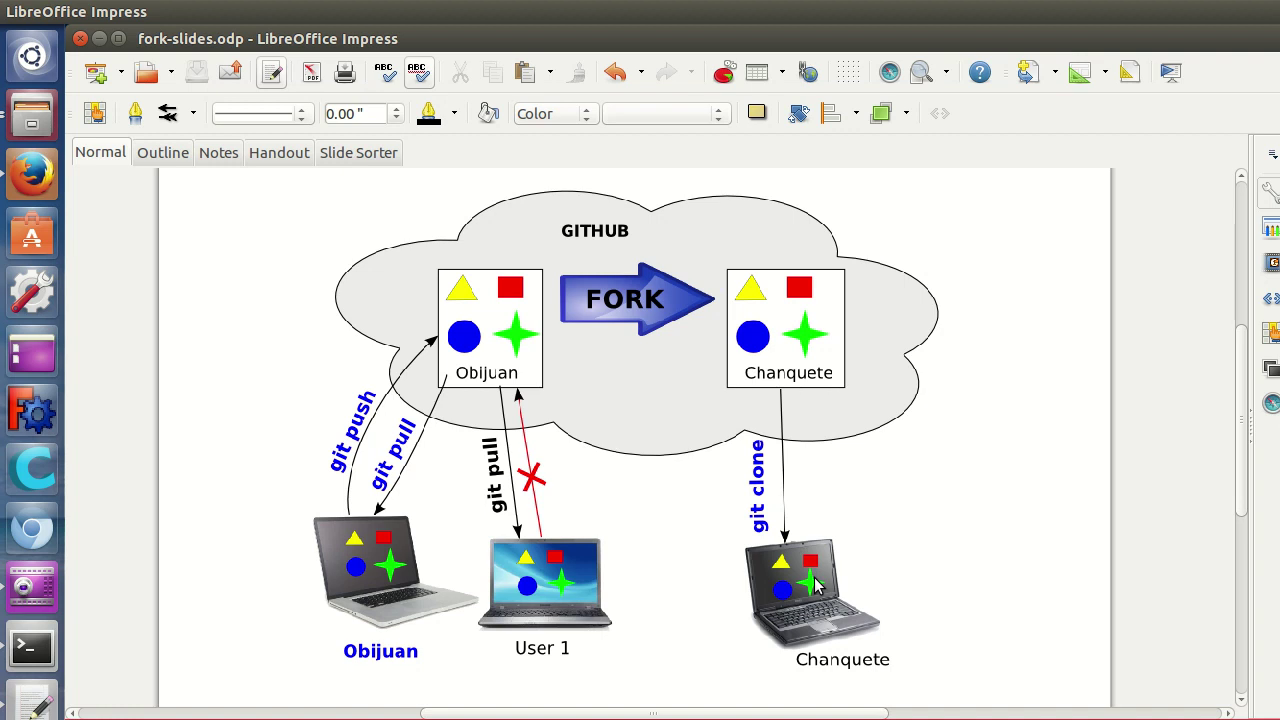
{"action": "key", "text": "Page_Down"}
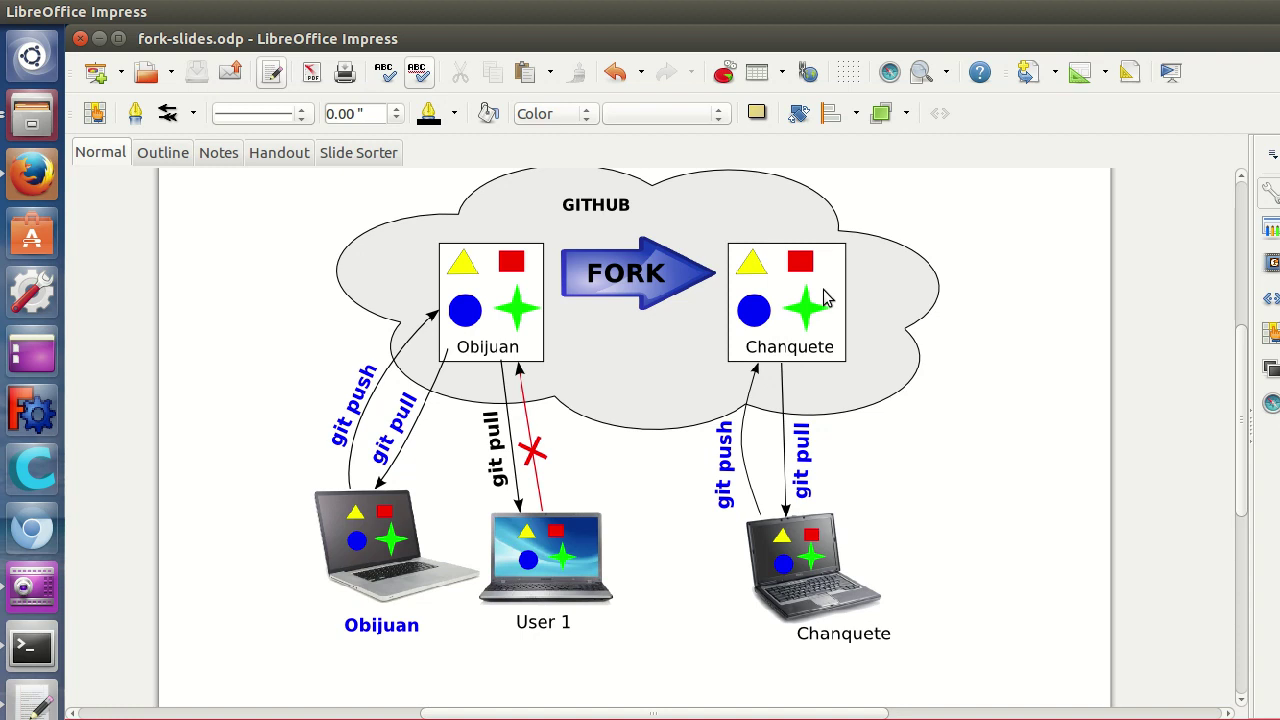
{"action": "scroll", "coordinate": [823, 289], "scroll_direction": "down", "scroll_amount": 1}
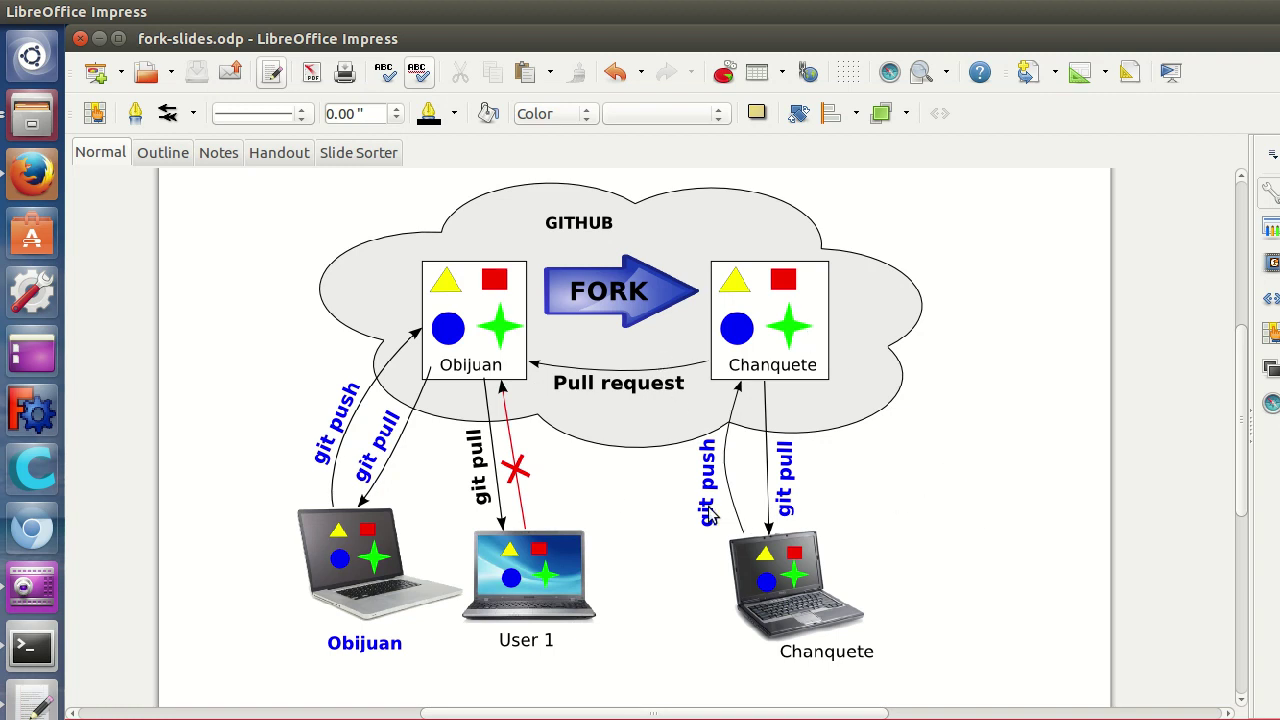
{"action": "left_click", "coordinate": [35, 177]}
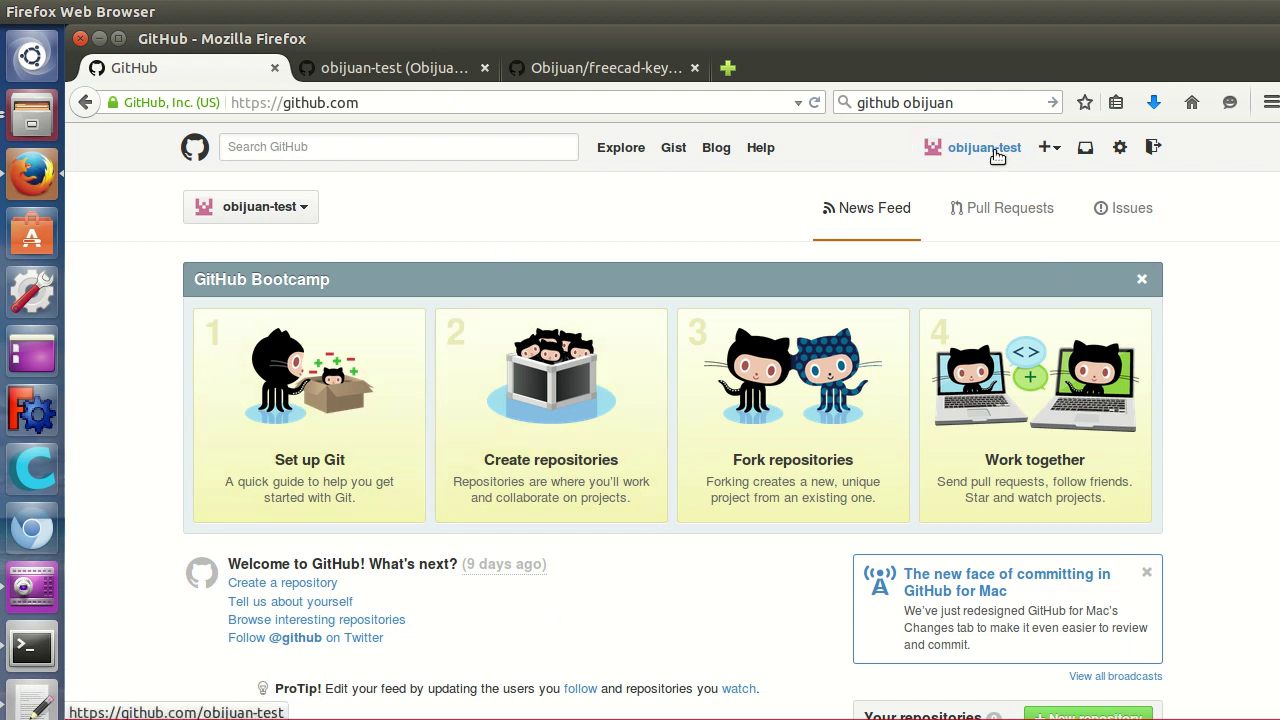
Check the test account's empty Repositories list, then switch to the freecad-key-chain-library repository tab.
{"action": "left_click", "coordinate": [383, 72]}
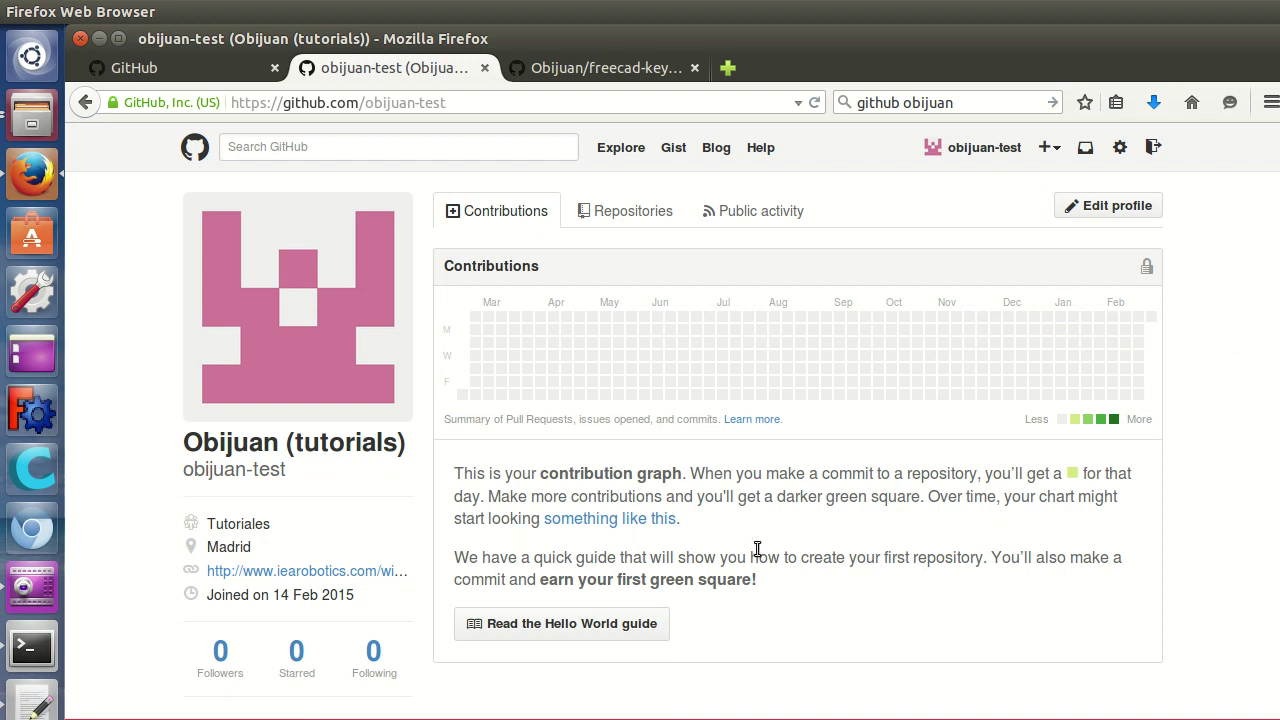
{"action": "left_click", "coordinate": [648, 214]}
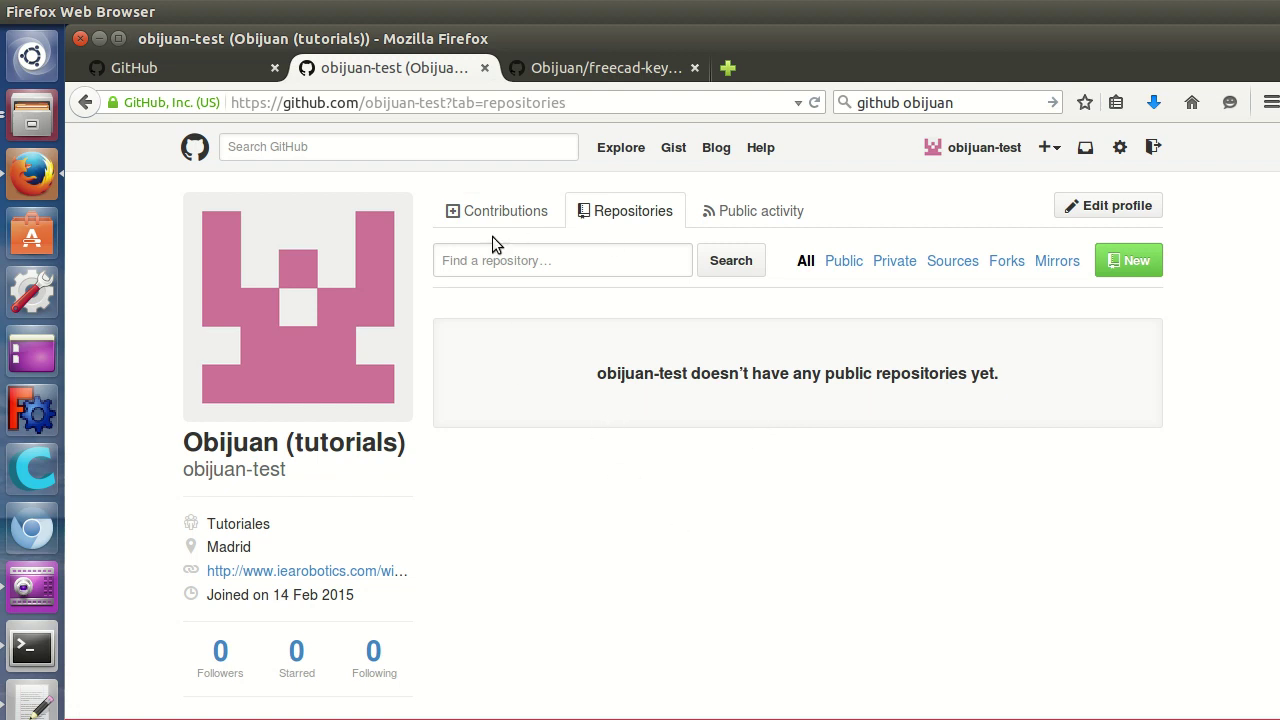
{"action": "left_click", "coordinate": [548, 70]}
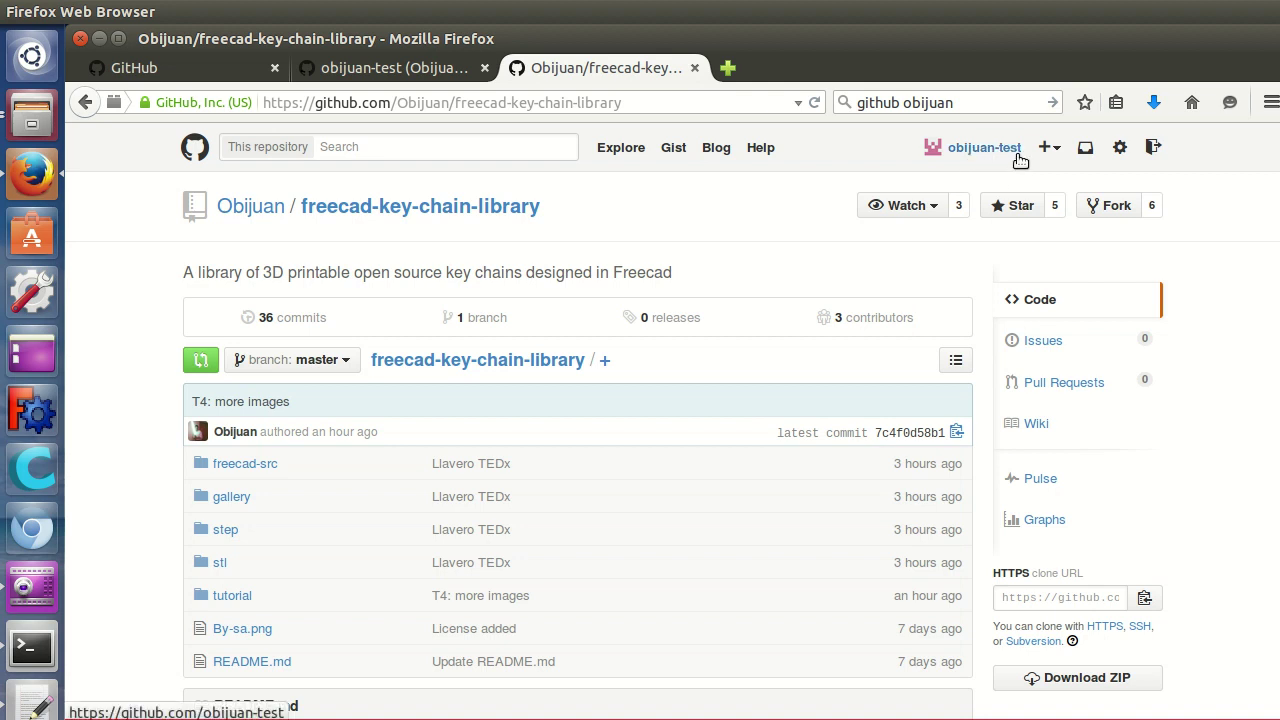
Fork freecad-key-chain-library, reload the profile's repository list to confirm it, then return to the fork.
{"action": "left_click", "coordinate": [1108, 215]}
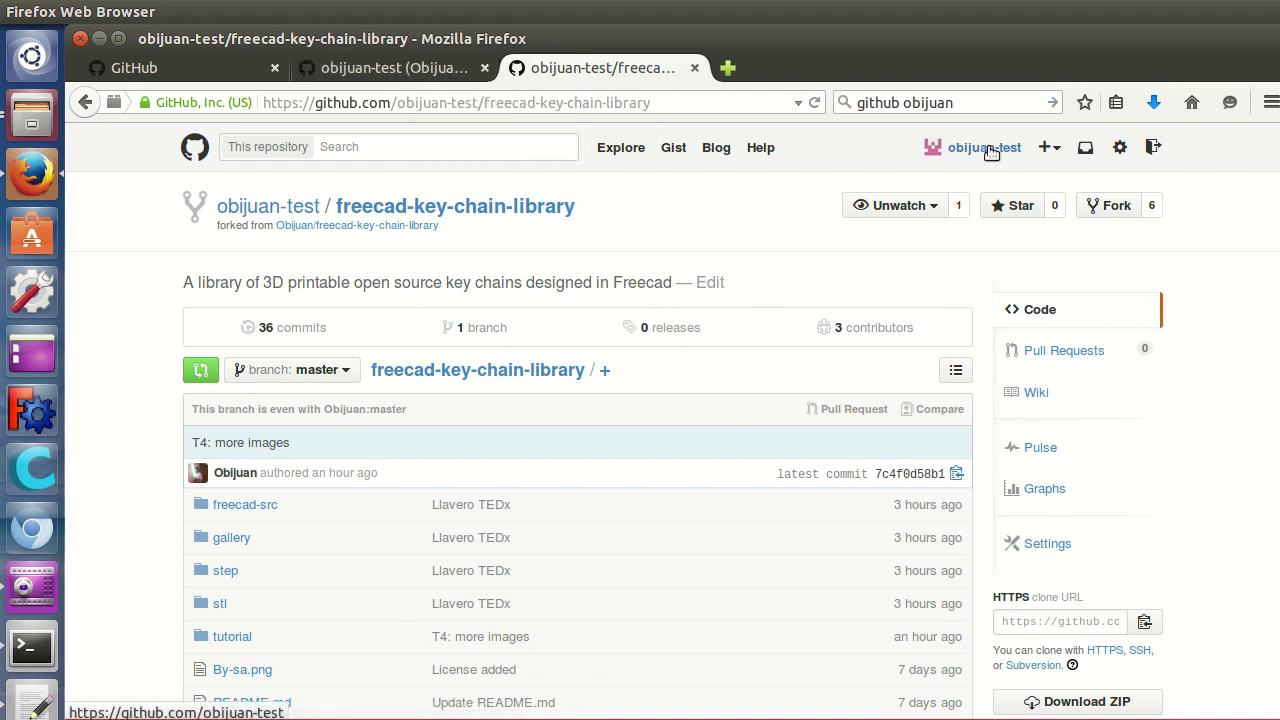
{"action": "left_click", "coordinate": [381, 68]}
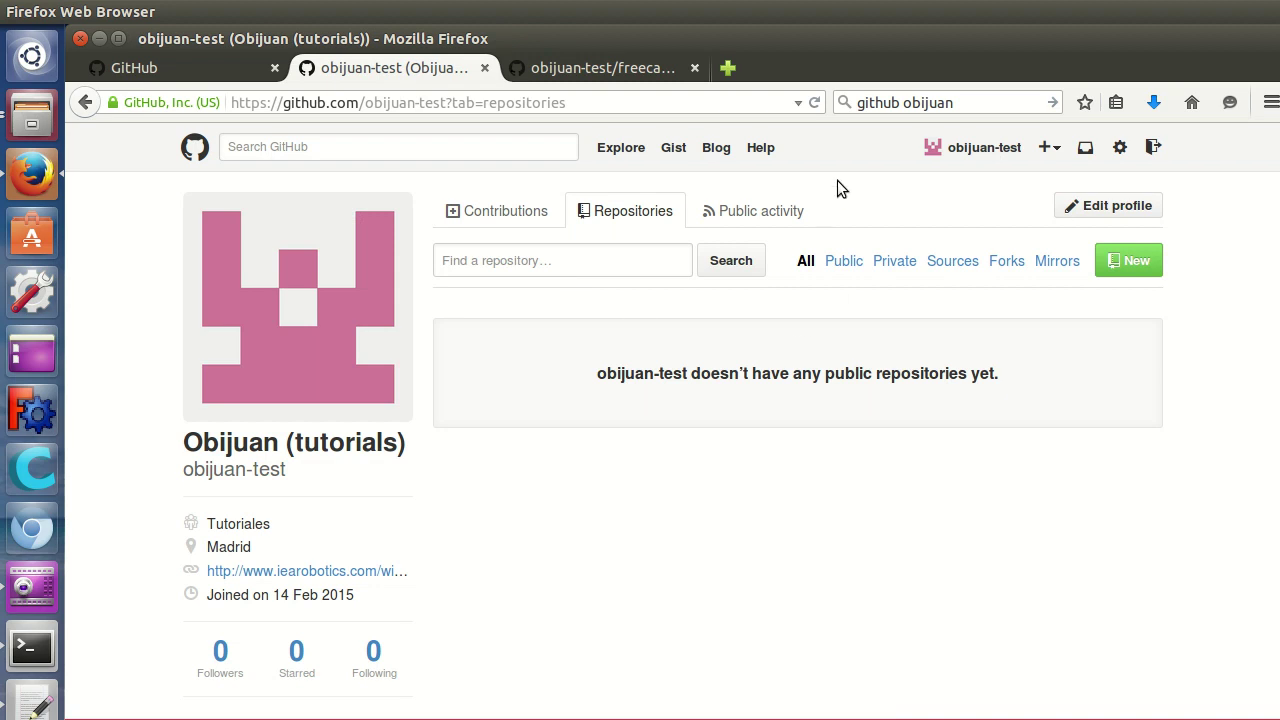
{"action": "left_click", "coordinate": [815, 103]}
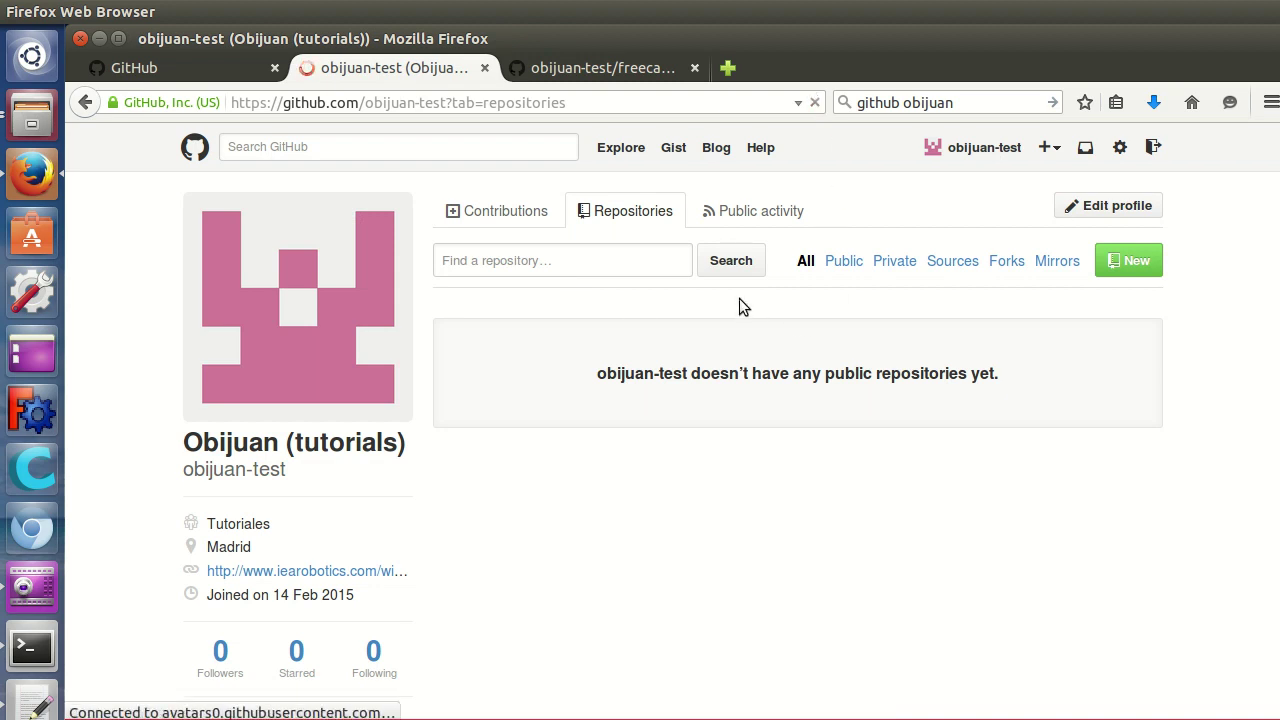
{"action": "left_click", "coordinate": [500, 203]}
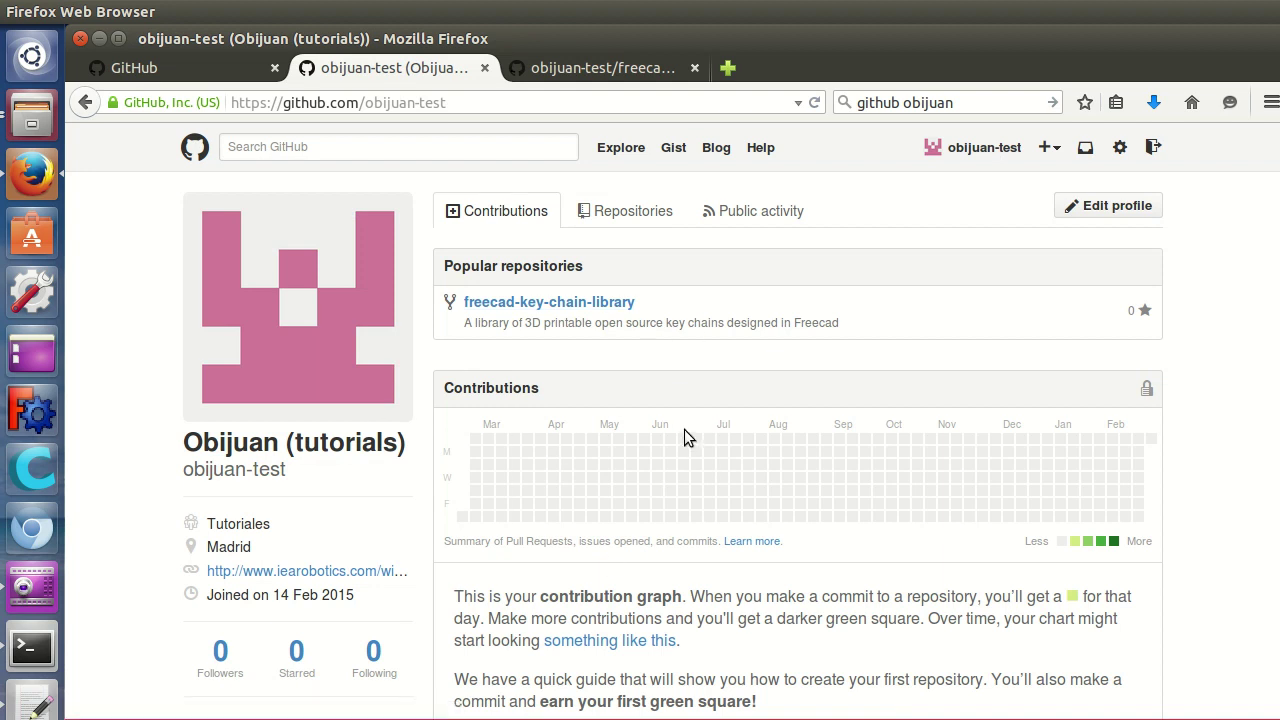
{"action": "left_click", "coordinate": [631, 214]}
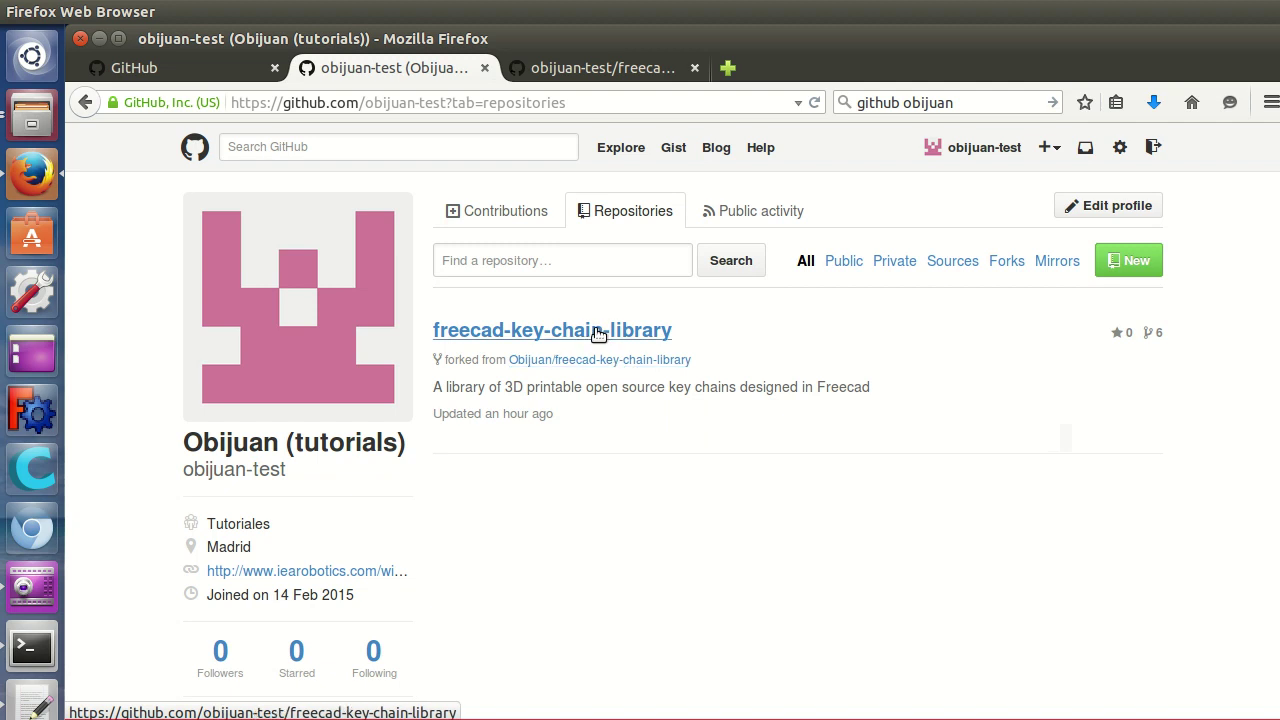
{"action": "left_click", "coordinate": [585, 68]}
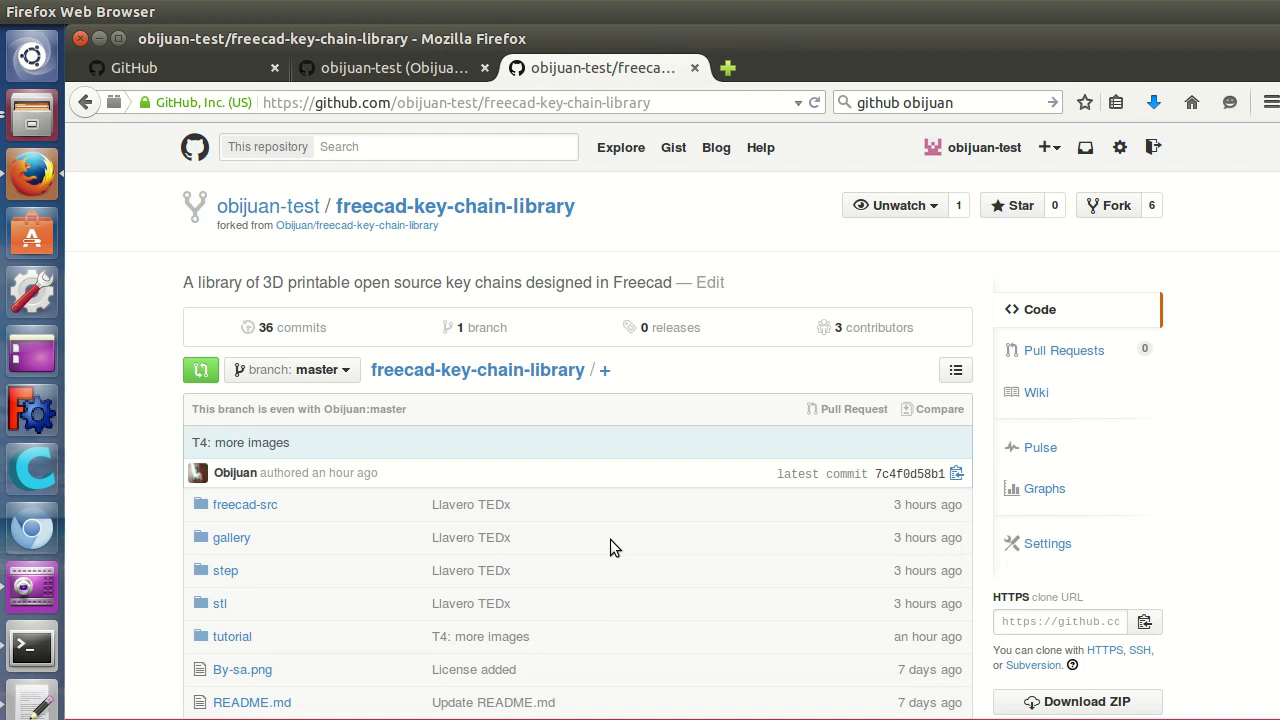
Open the empty development2 folder in Files in front of the fork's page.
{"action": "scroll", "coordinate": [603, 522], "scroll_direction": "down", "scroll_amount": 1}
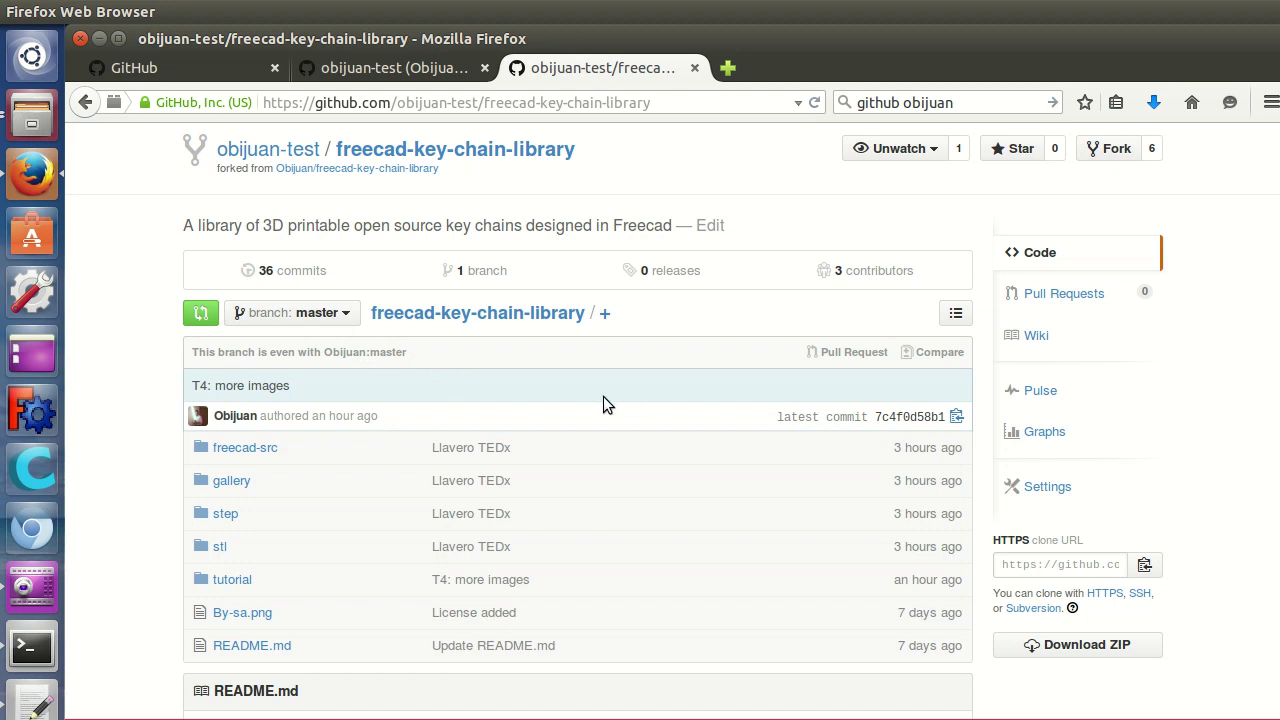
{"action": "left_click", "coordinate": [31, 115]}
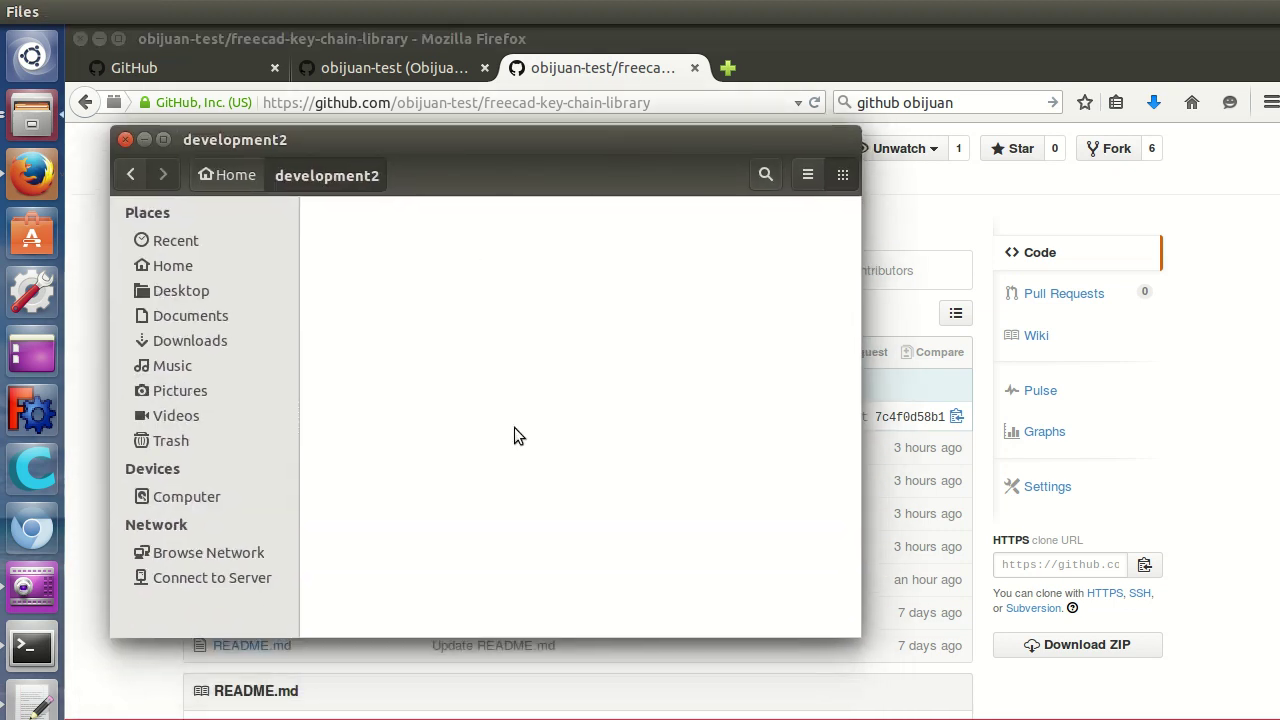
Open a terminal in development2 and copy the fork's HTTPS clone URL from GitHub.
{"action": "key", "text": "ctrl+alt+t"}
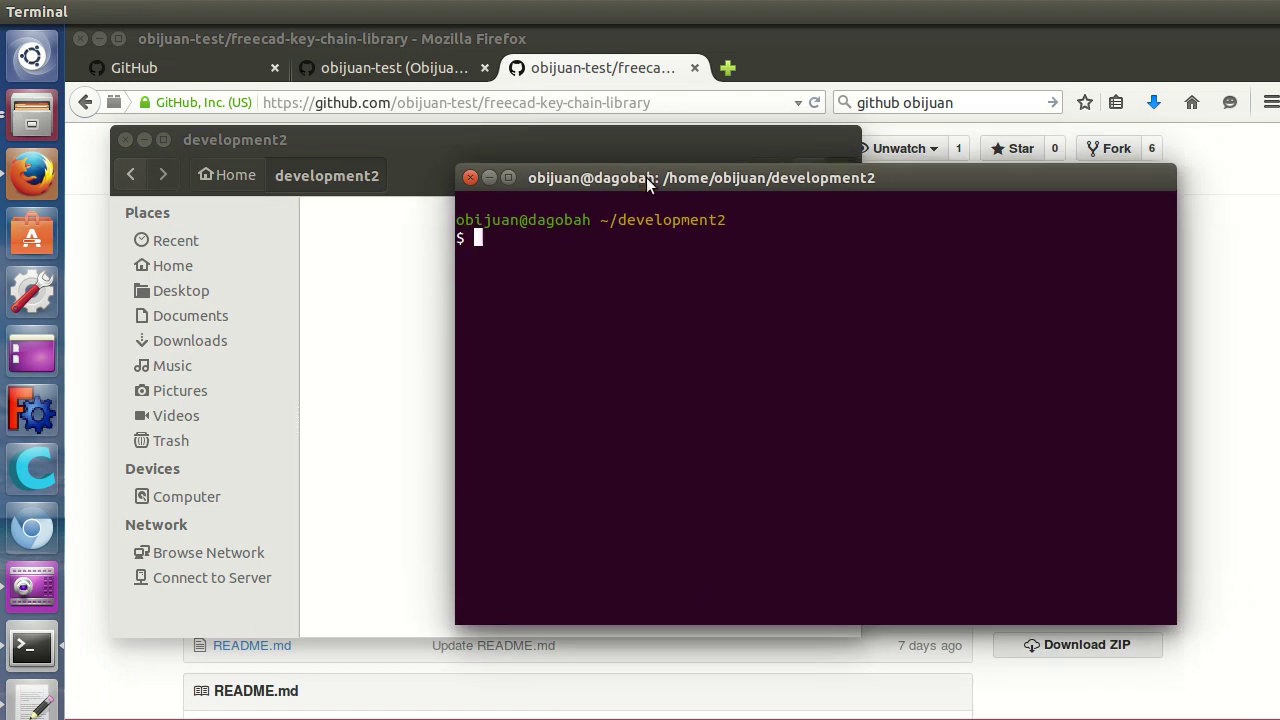
{"action": "left_click", "coordinate": [1231, 405]}
{"action": "left_click", "coordinate": [1145, 566]}
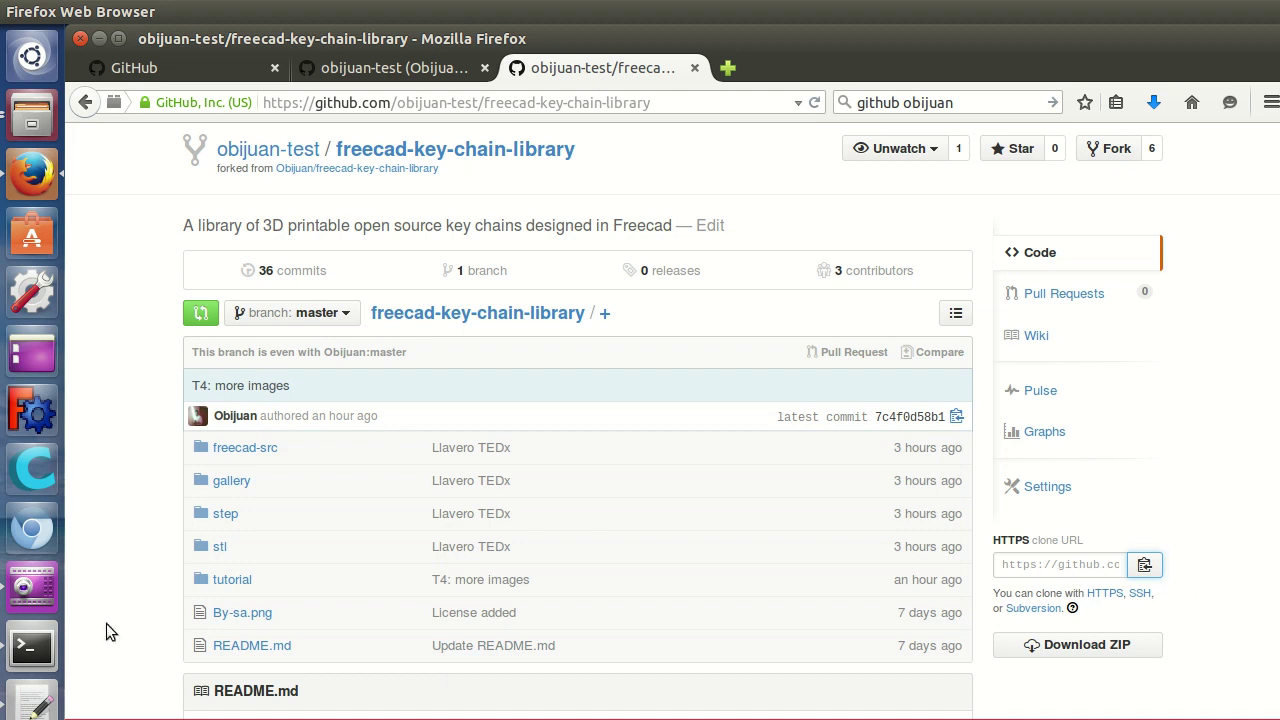
{"action": "left_click", "coordinate": [34, 652]}
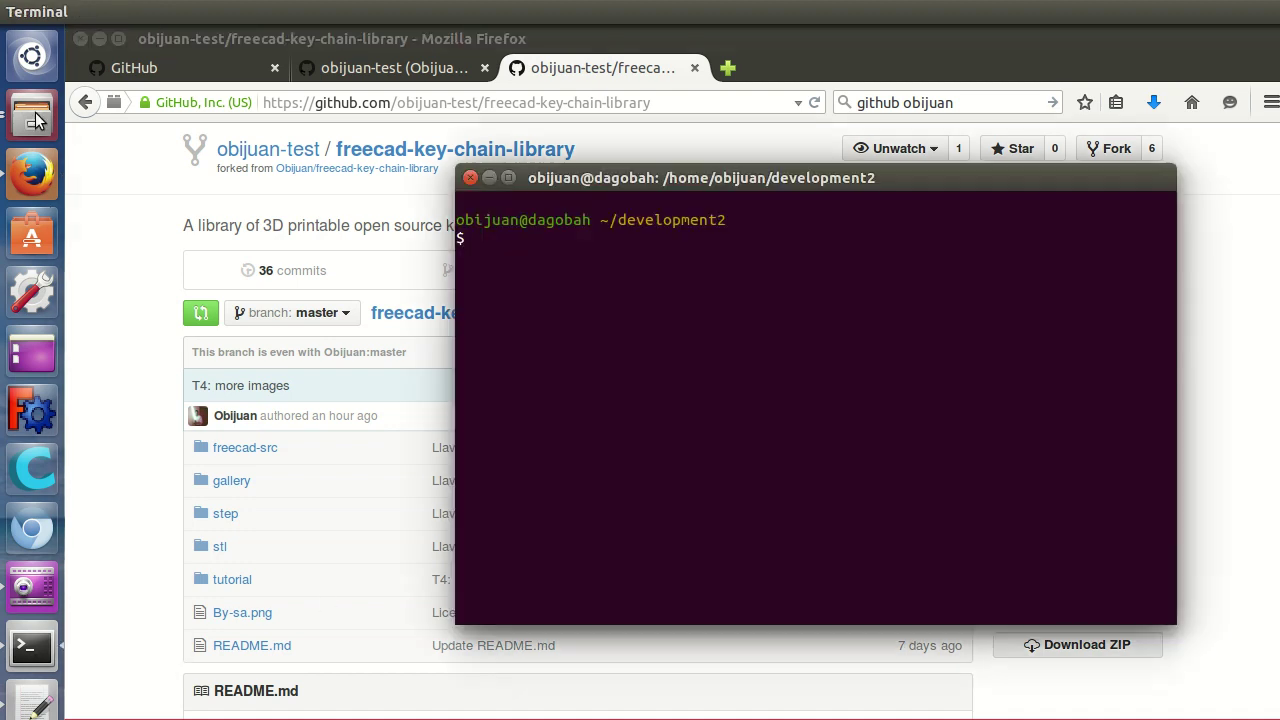
{"action": "left_click", "coordinate": [32, 115]}
{"action": "left_click", "coordinate": [951, 301]}
Run git clone with the pasted fork URL and move the terminal to the screen's bottom.
{"action": "type", "text": "git clone"}
{"action": "right_click", "coordinate": [632, 254]}
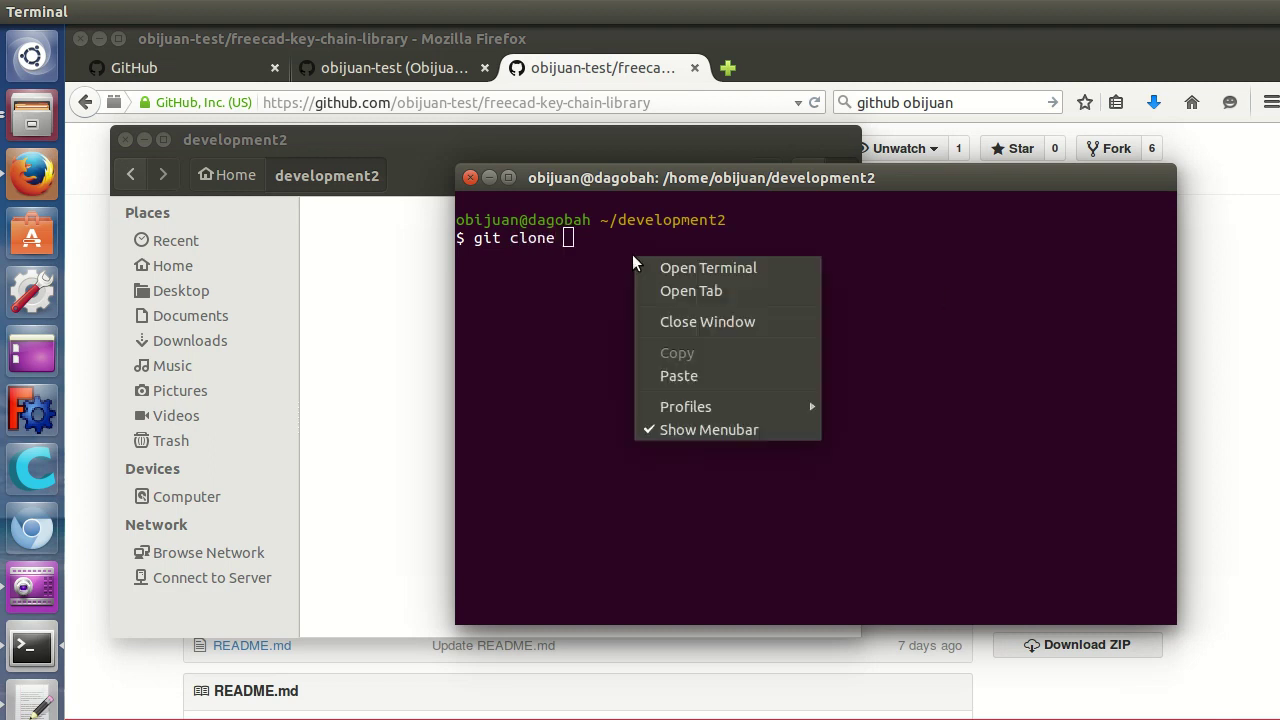
{"action": "left_click", "coordinate": [677, 376]}
{"action": "key", "text": "Return"}
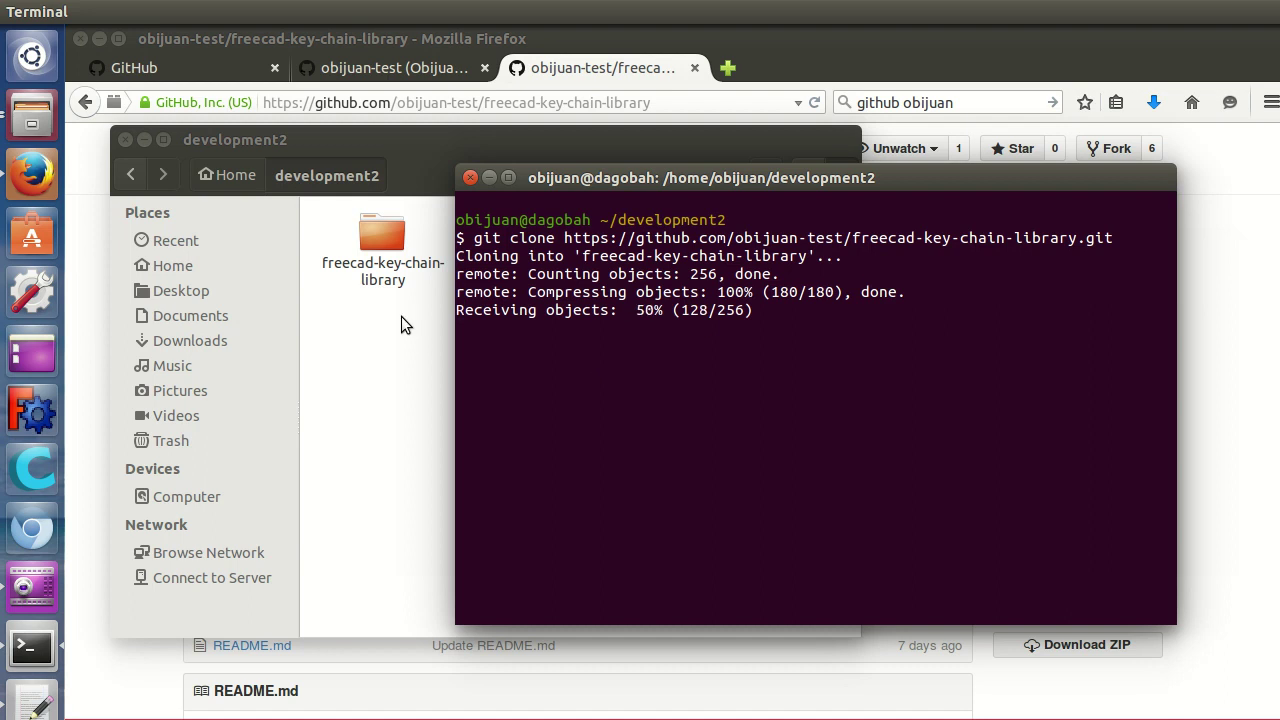
{"action": "left_click_drag", "start_coordinate": [700, 178], "coordinate": [756, 278]}
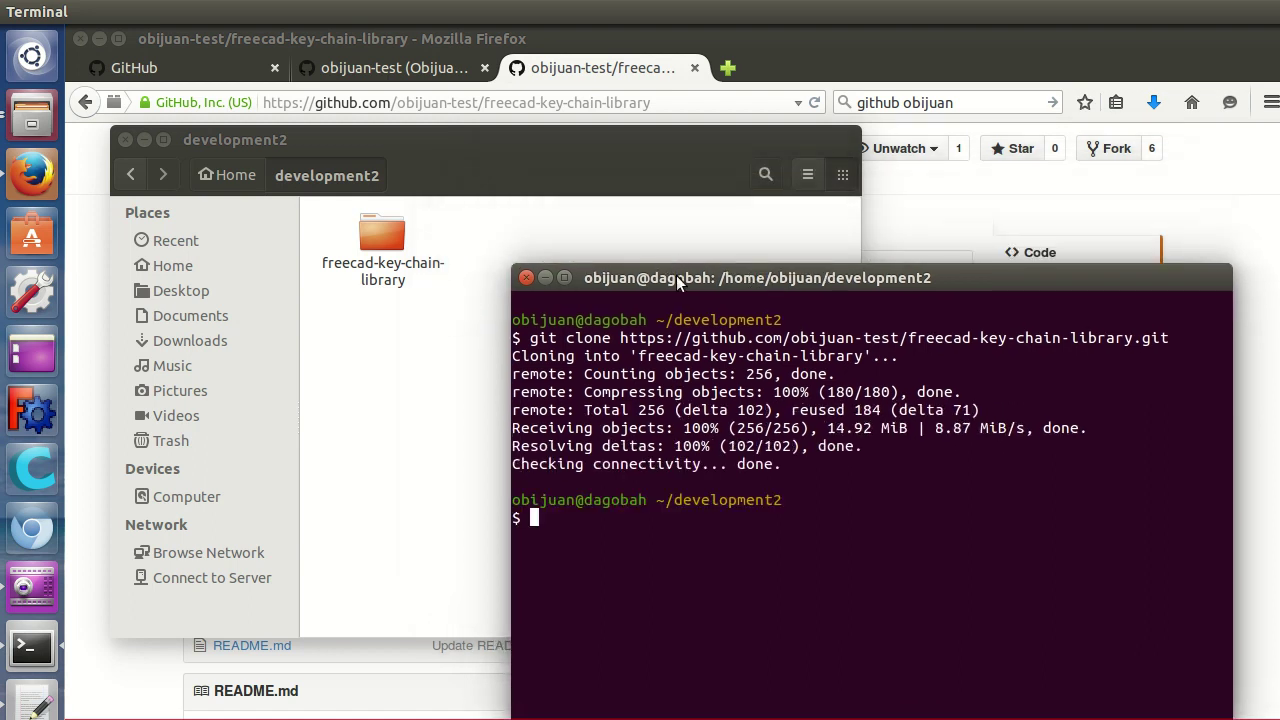
{"action": "left_click_drag", "start_coordinate": [677, 282], "coordinate": [813, 690]}
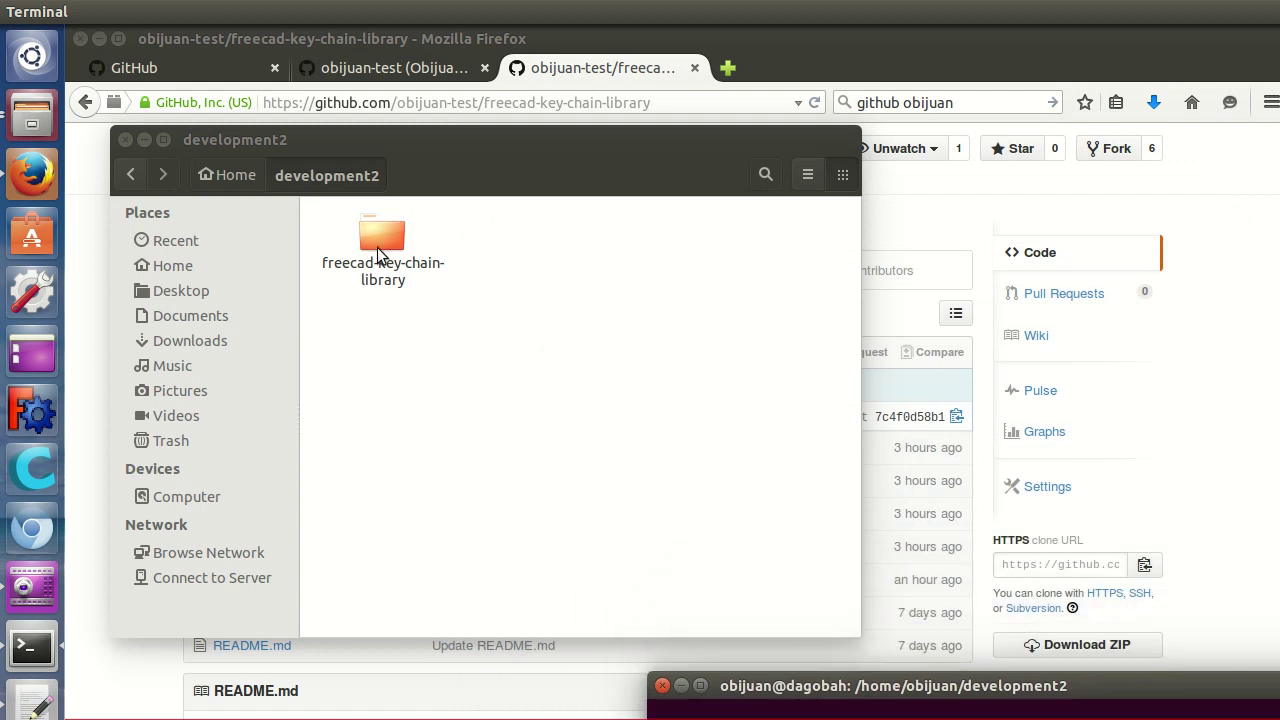
Open the cloned freecad-key-chain-library folder in Files and raise the terminal to show the clone output.
{"action": "double_click", "coordinate": [378, 265]}
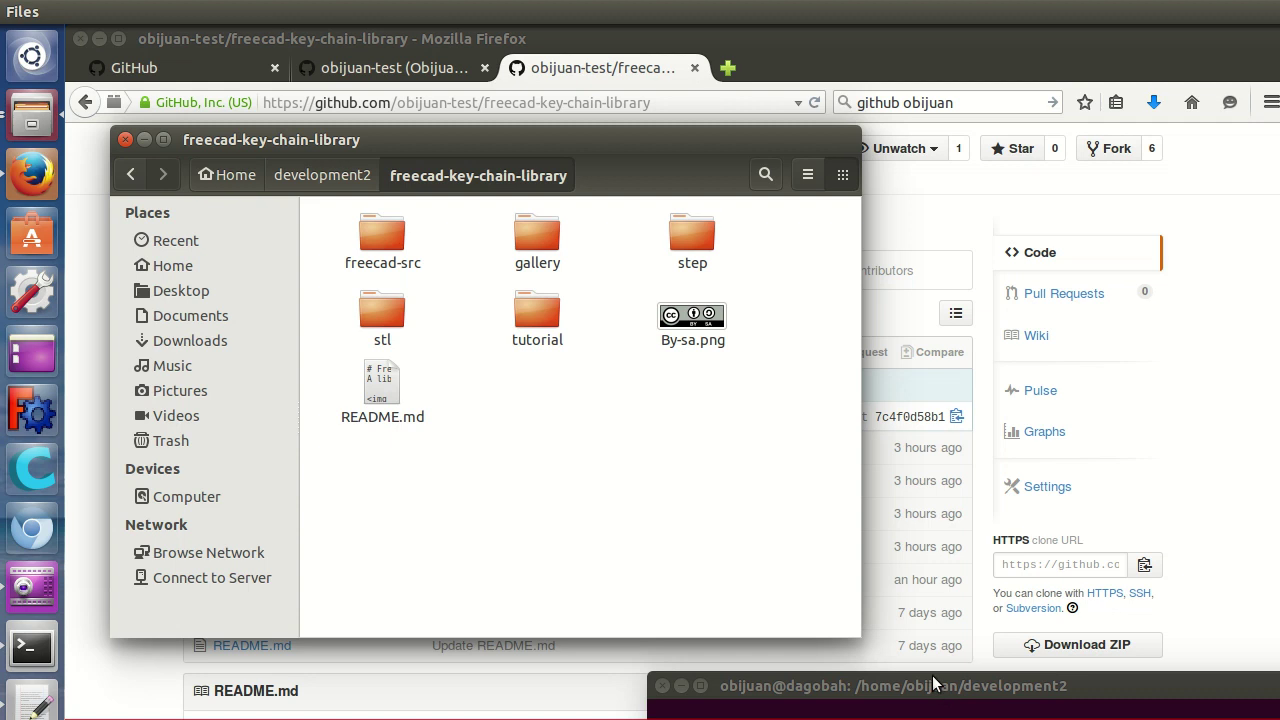
{"action": "left_click_drag", "start_coordinate": [926, 684], "coordinate": [813, 542]}
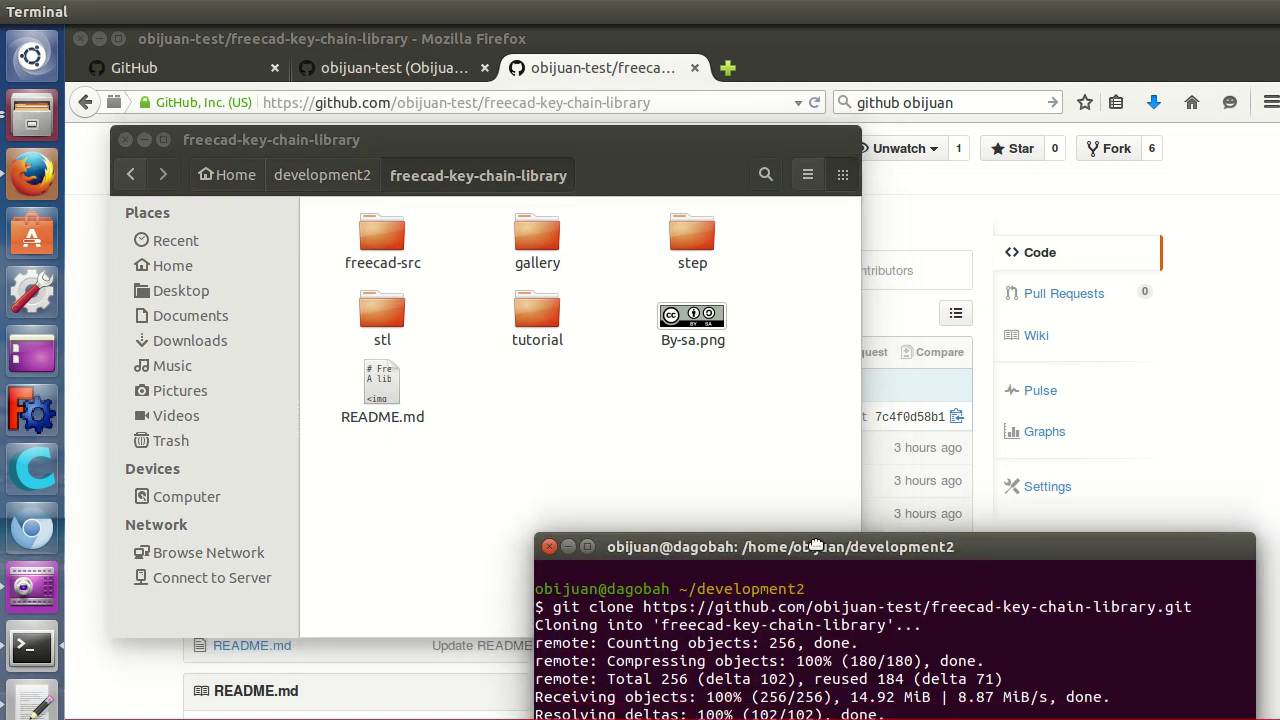